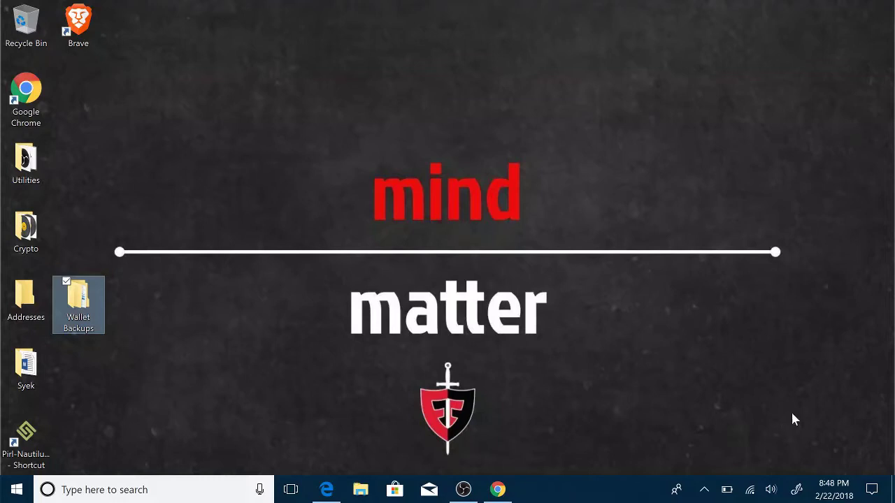
Restore the SimpleMining page, visit the etcher.io flashing tool site, then minimize Chrome.
left_click(500, 492)
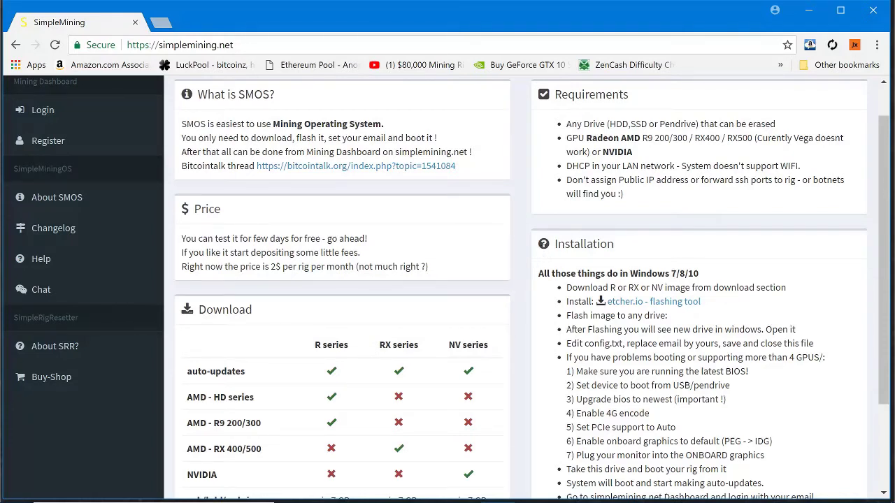
left_click(634, 302)
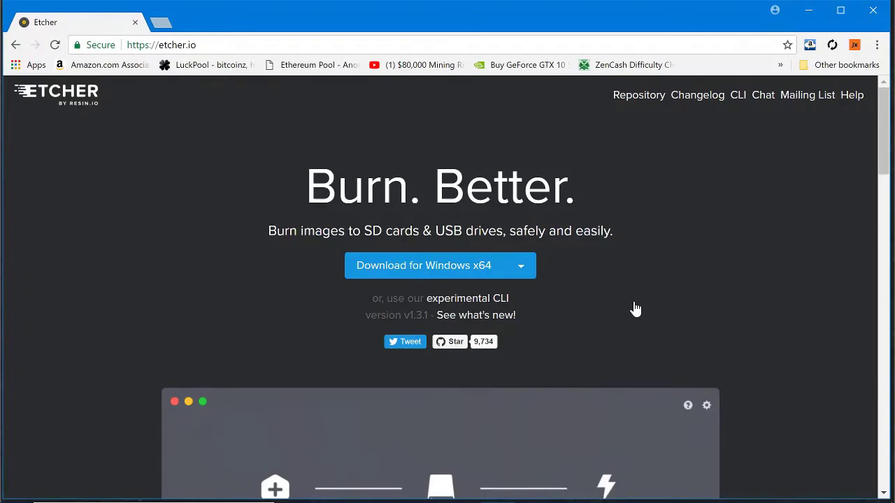
left_click(811, 14)
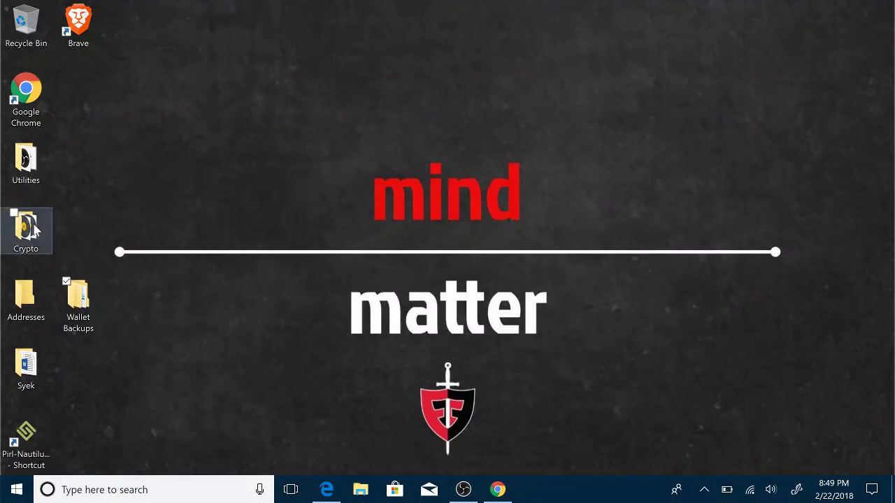
Launch Etcher from its shortcut in the Crypto folder and minimize the folder window.
left_click(28, 170)
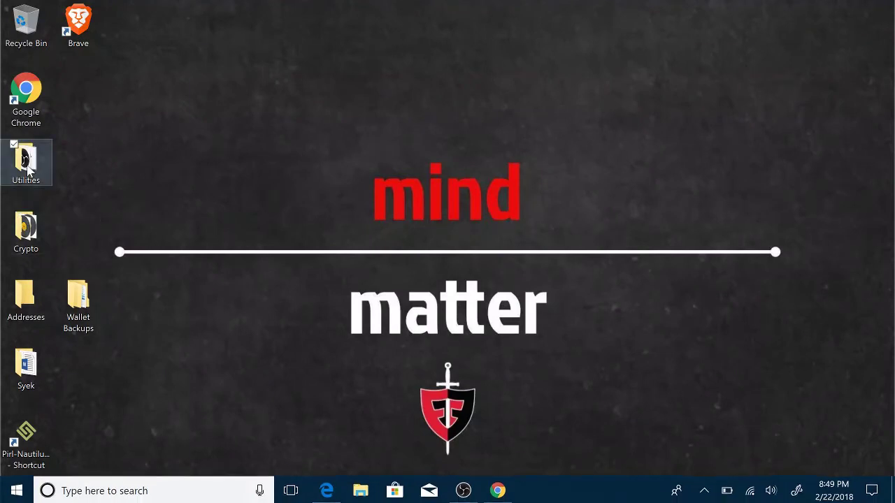
double_click(28, 171)
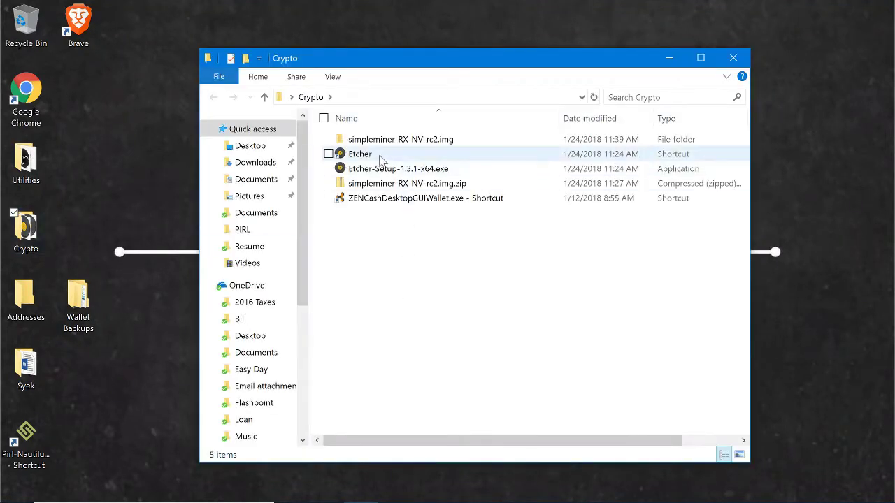
left_click(379, 158)
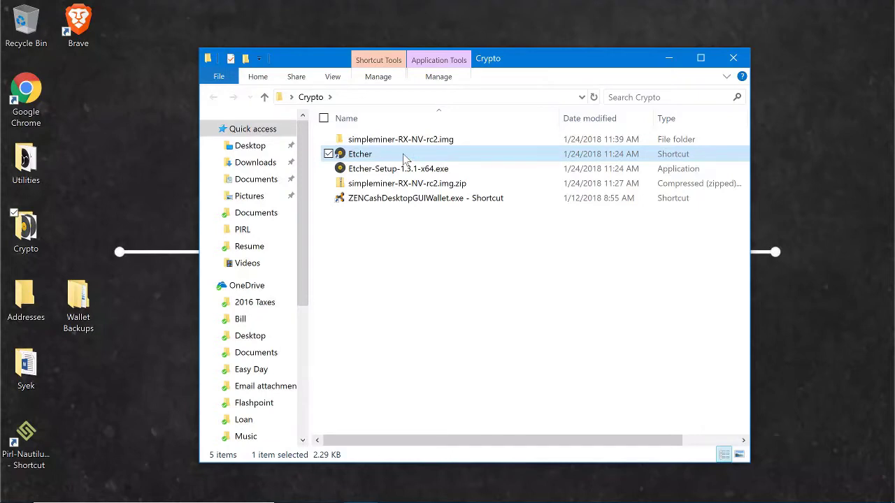
double_click(404, 159)
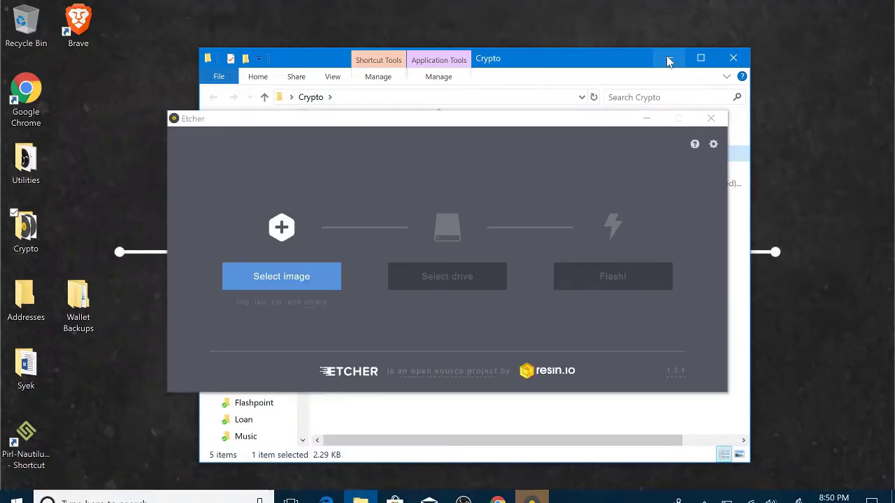
left_click(668, 58)
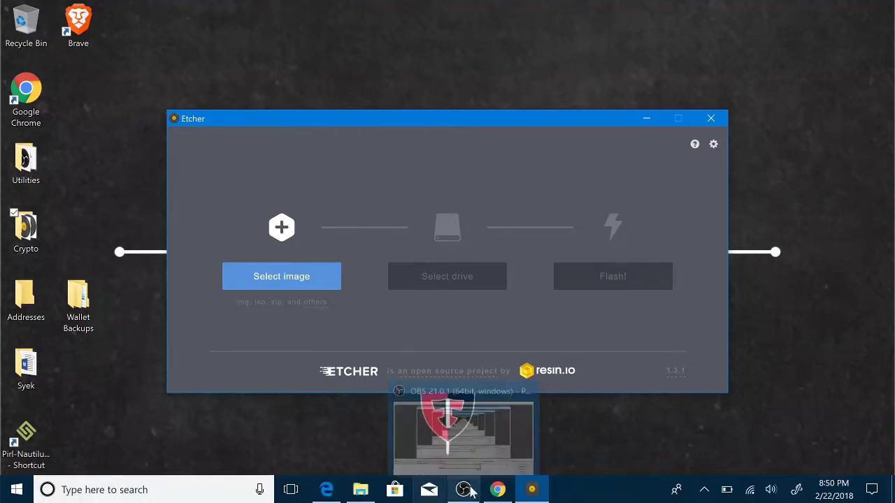
Return from the Etcher site to the SimpleMining page in Chrome.
mouse_move(498, 491)
left_click(533, 425)
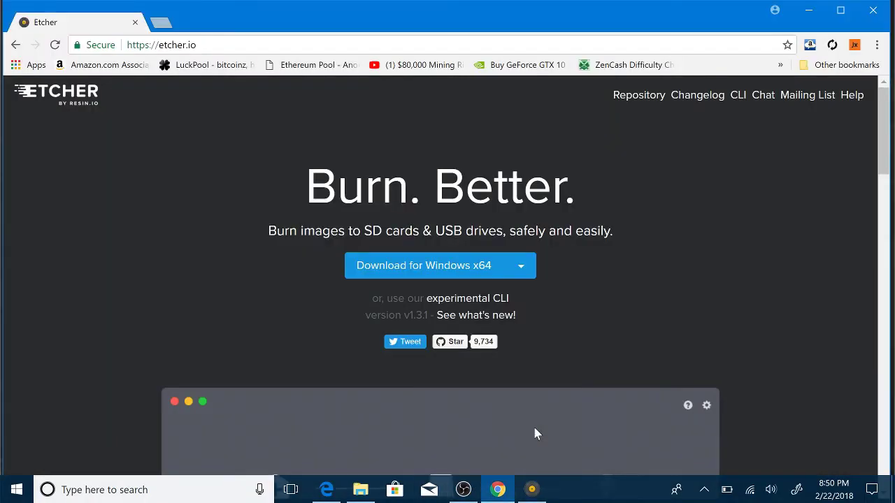
left_click(16, 46)
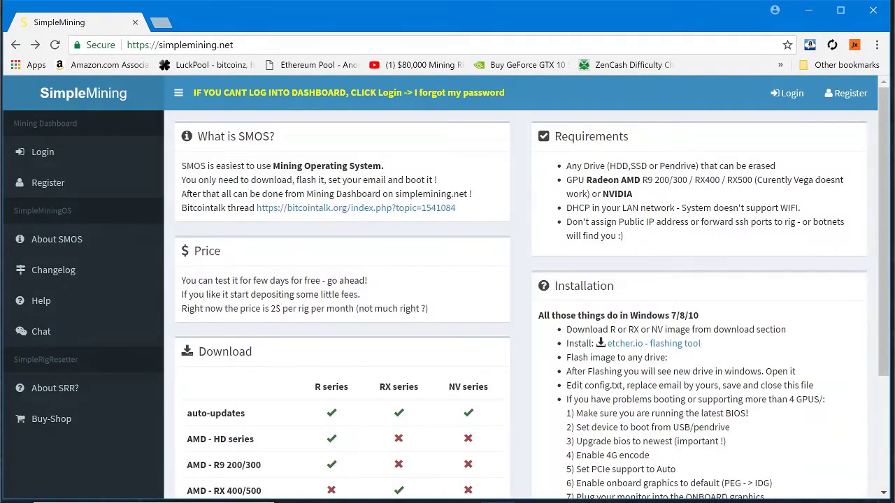
scroll(413, 368, "down", 3)
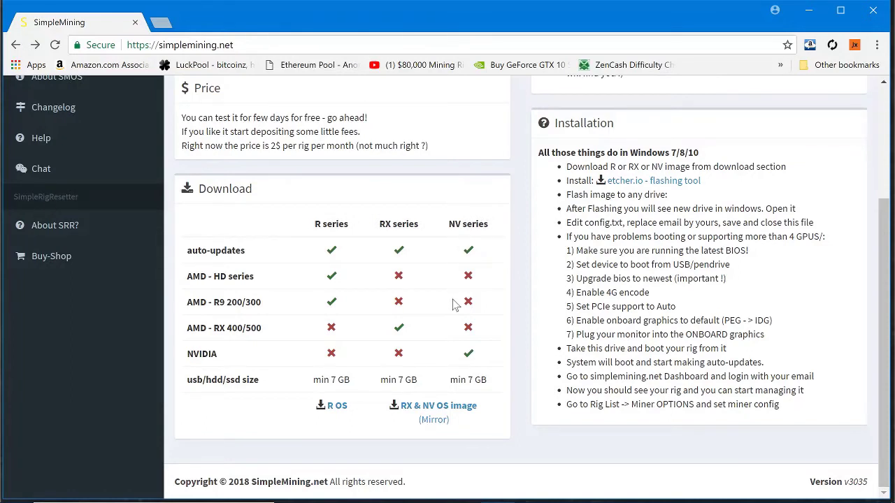
Start the RX & NV OS image download, cancel it, and minimize Chrome.
left_click(453, 412)
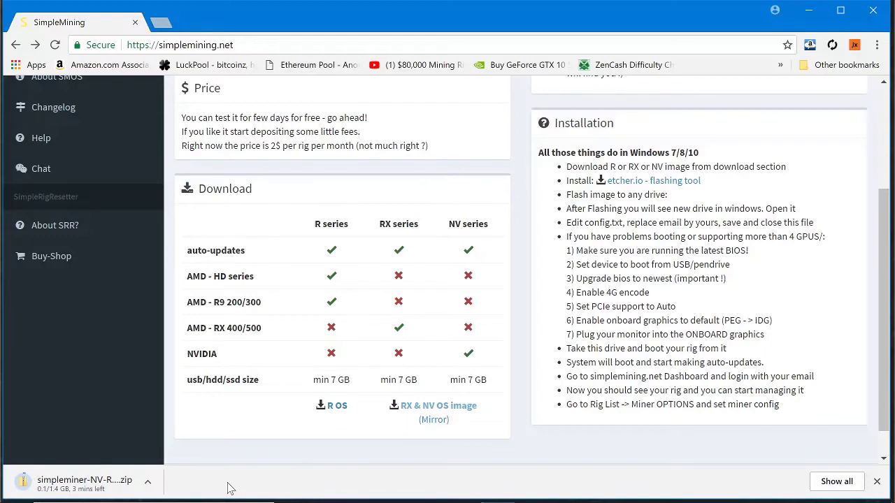
left_click(147, 483)
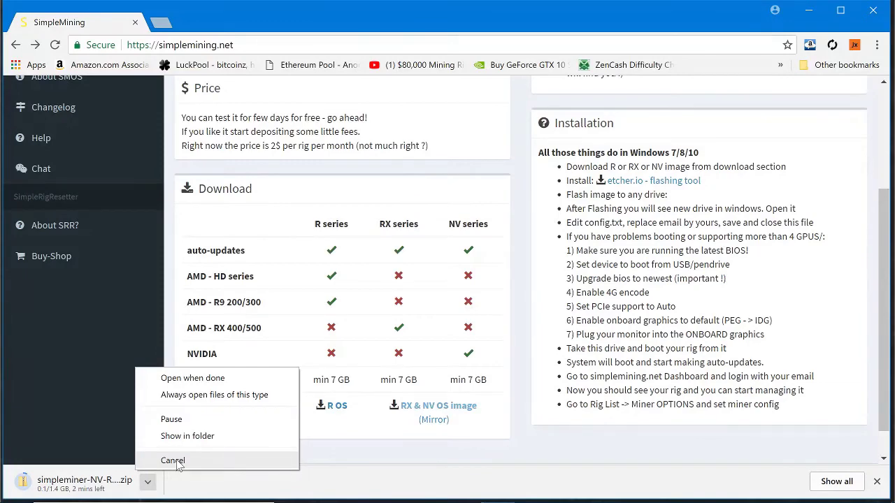
left_click(174, 462)
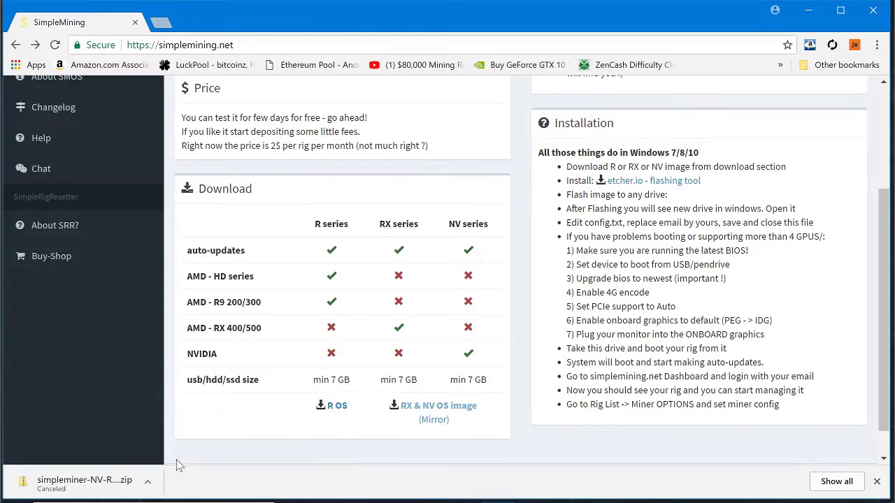
left_click(808, 10)
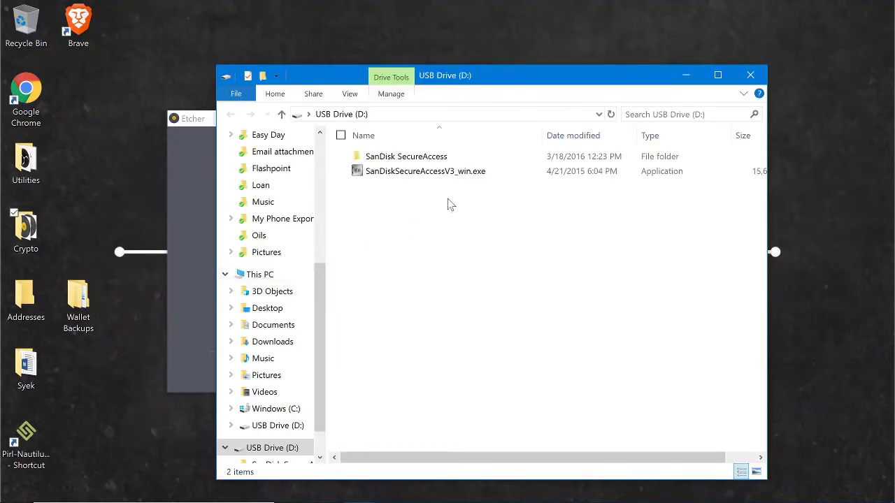
Permanently delete the SanDisk SecureAccess folder and SanDiskSecureAccessV3_win.exe from USB Drive (D:), then close Explorer.
left_click(406, 161)
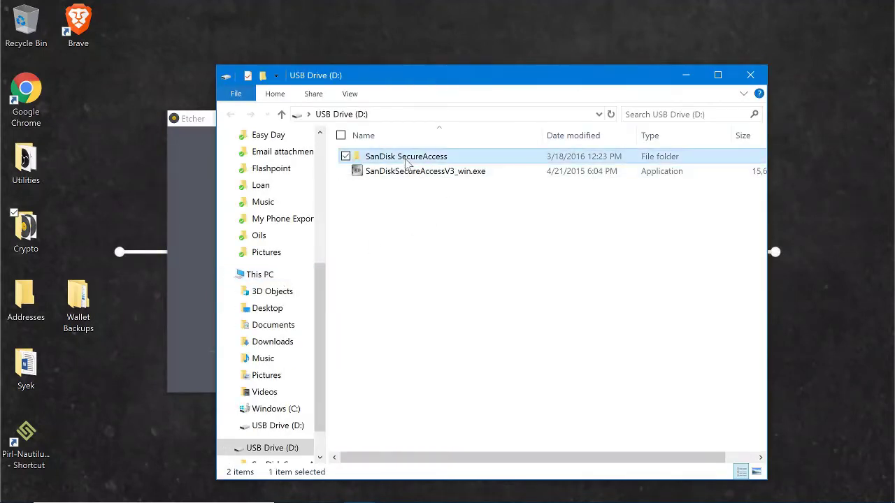
left_click(406, 175, "ctrl")
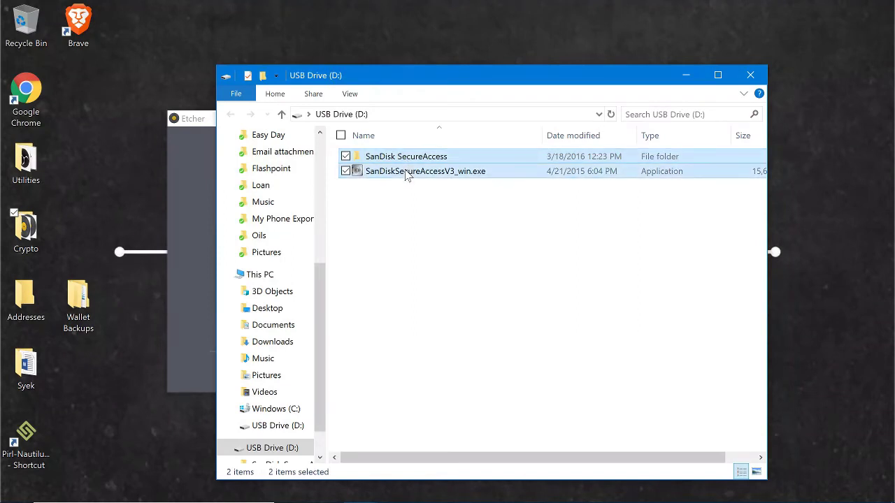
key("shift+Delete")
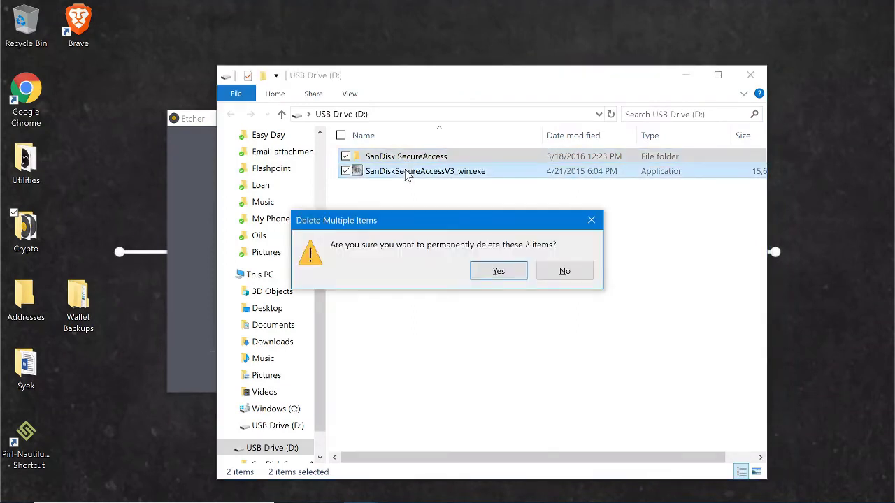
left_click(502, 274)
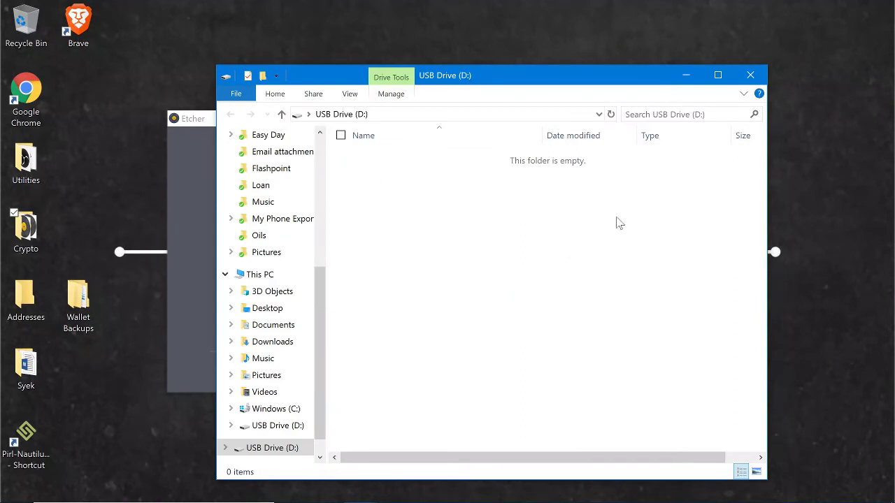
left_click(749, 76)
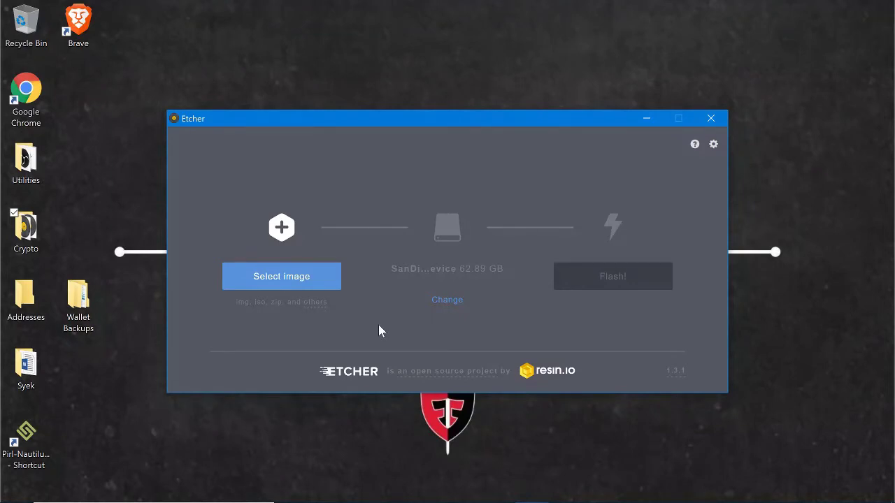
Choose simpleminer-RX-NV-rc2.img as the image to flash in Etcher.
left_click(304, 284)
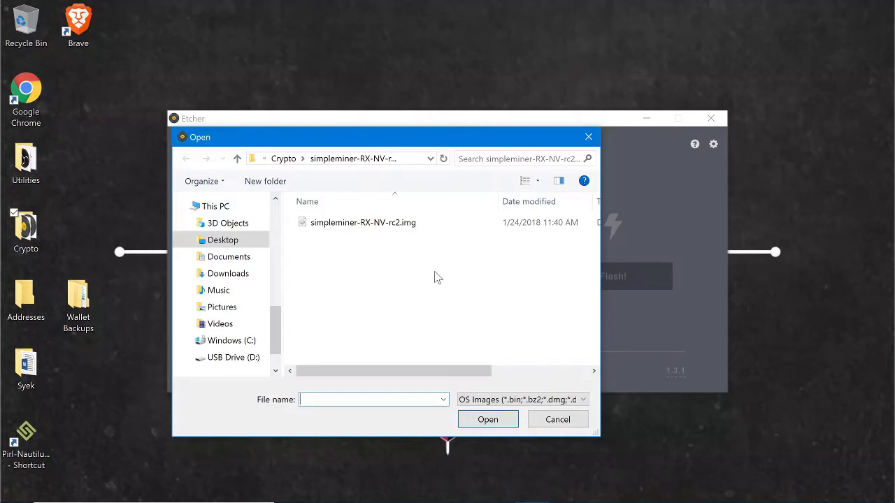
double_click(337, 224)
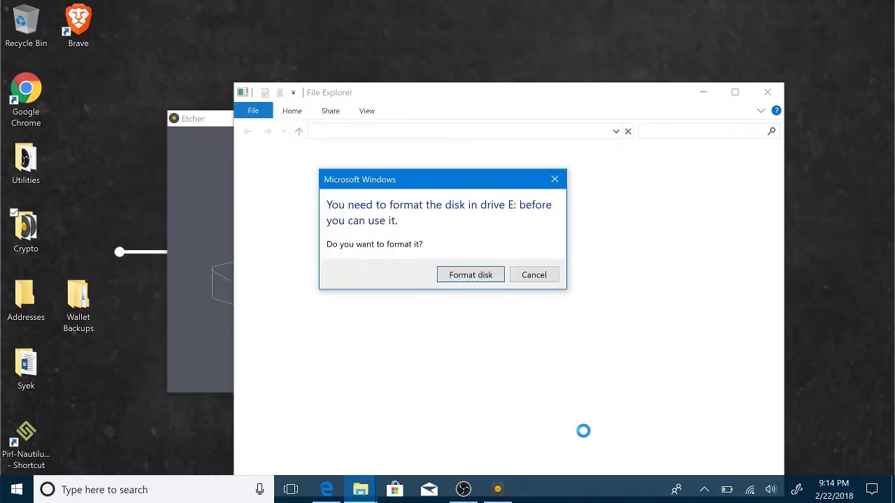
Decline both drive E: format prompts, dismiss the drive error, and close Etcher.
left_click(533, 274)
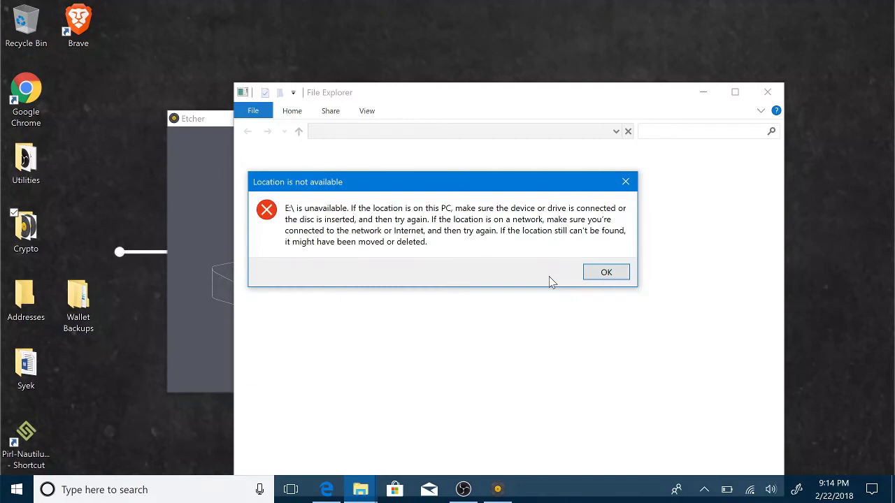
left_click(606, 273)
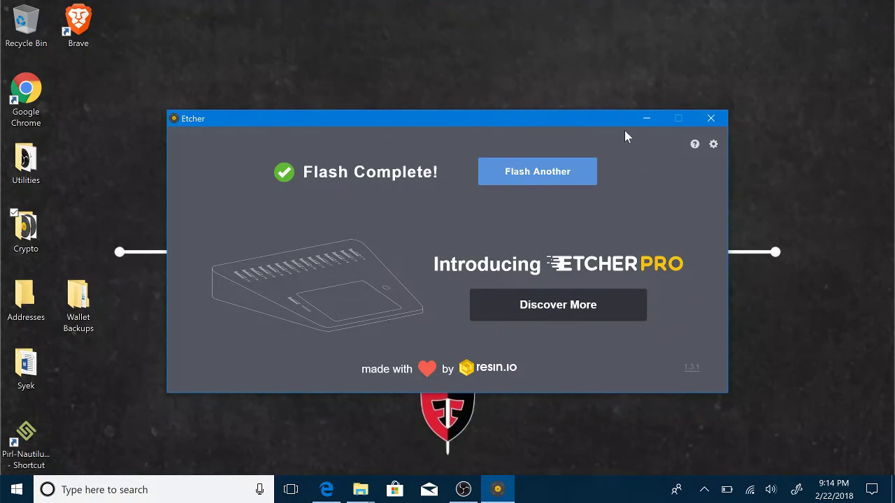
left_click(709, 122)
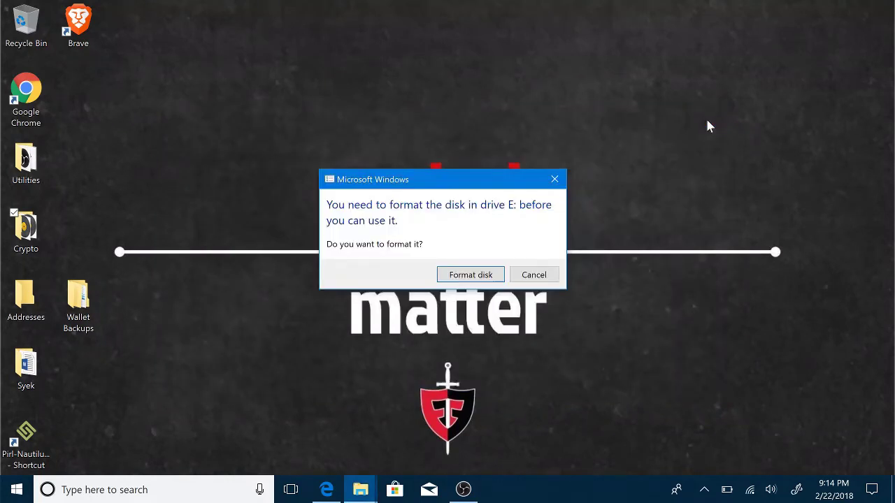
left_click(531, 274)
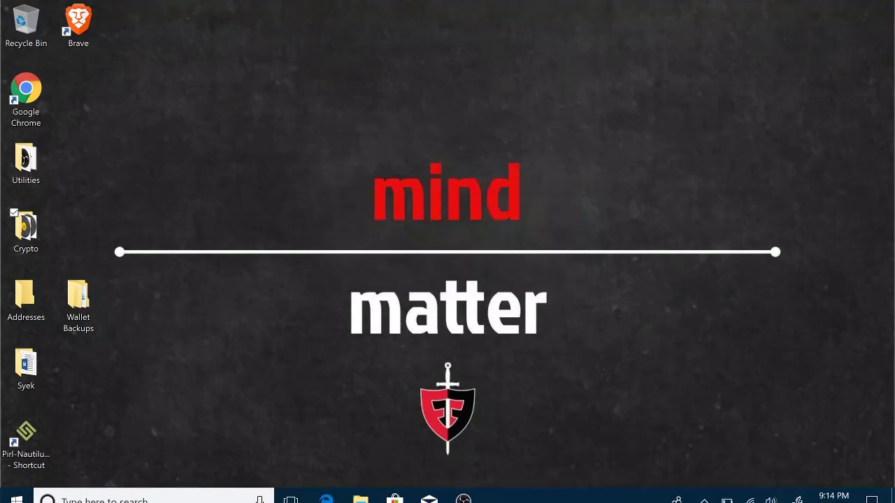
Use Safely Remove Hardware from the notification area and decline the drive E: format prompt.
left_click(705, 493)
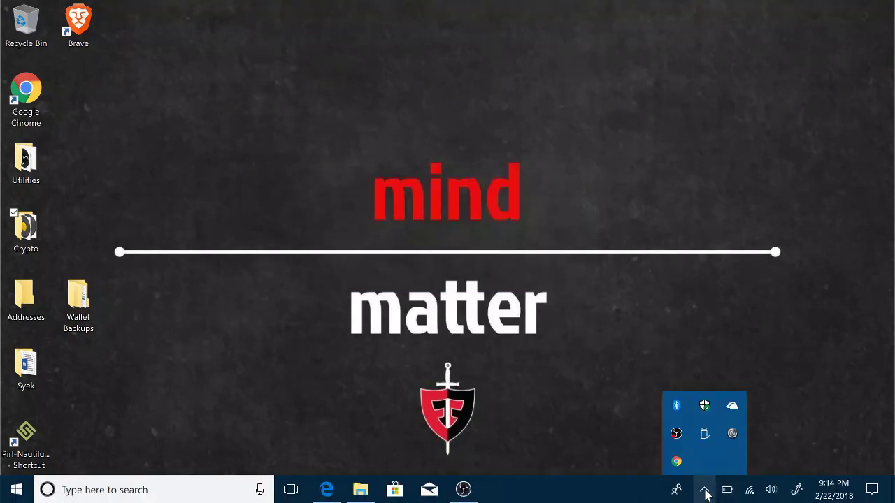
left_click(705, 436)
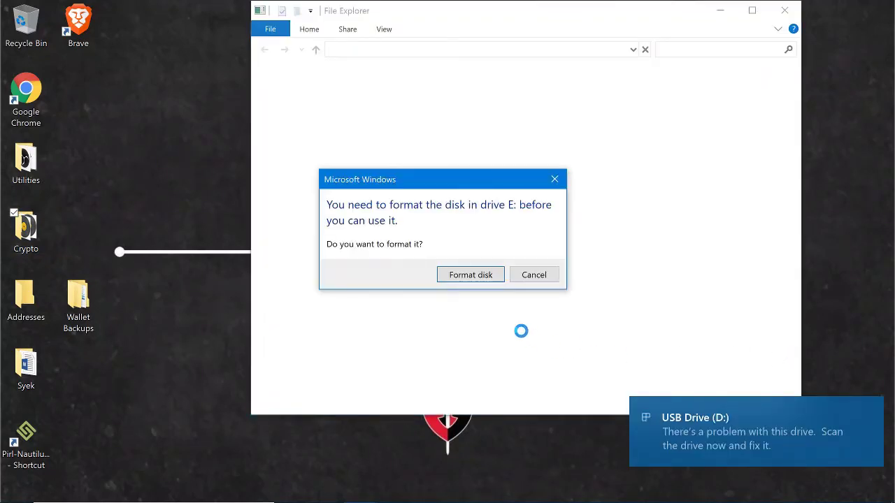
left_click(534, 275)
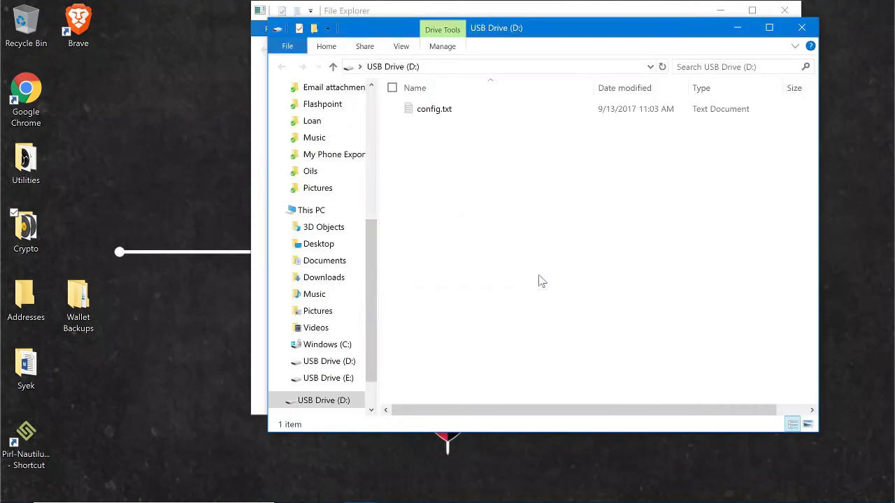
Open config.txt in Notepad and select the placeholder address after USER_EMAIL=.
double_click(431, 114)
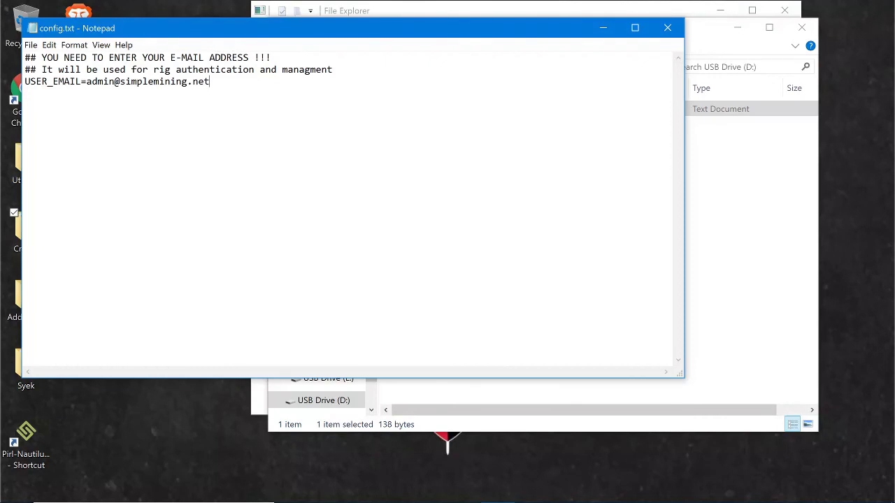
key("shift+Left")
key("shift+Left")
key("shift+Left")
key("shift+Left")
key("shift+Left")
key("shift+Left")
key("shift+Left")
key("shift+Left")
key("shift+Left")
key("shift+Left")
key("shift+Left")
key("shift+Left")
key("shift+Left")
key("shift+Left")
key("shift+Left")
key("shift+Left")
key("shift+Left")
key("shift+Left")
key("shift+Left")
key("shift+Left")
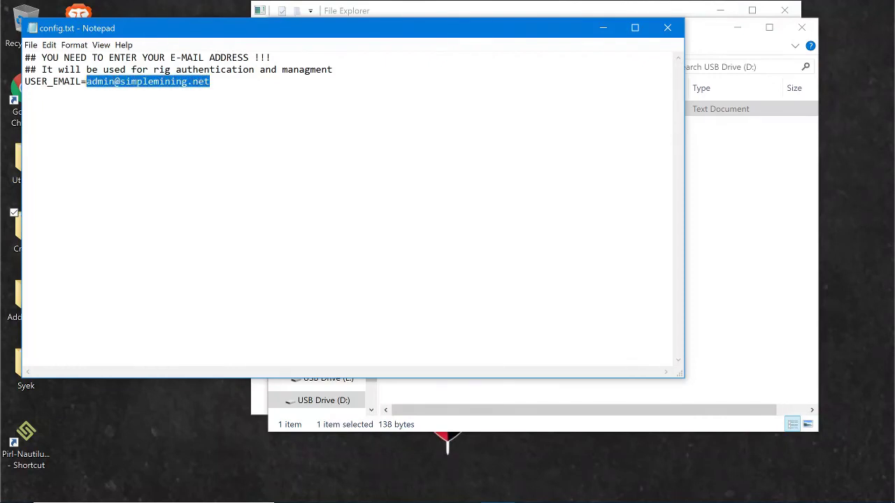